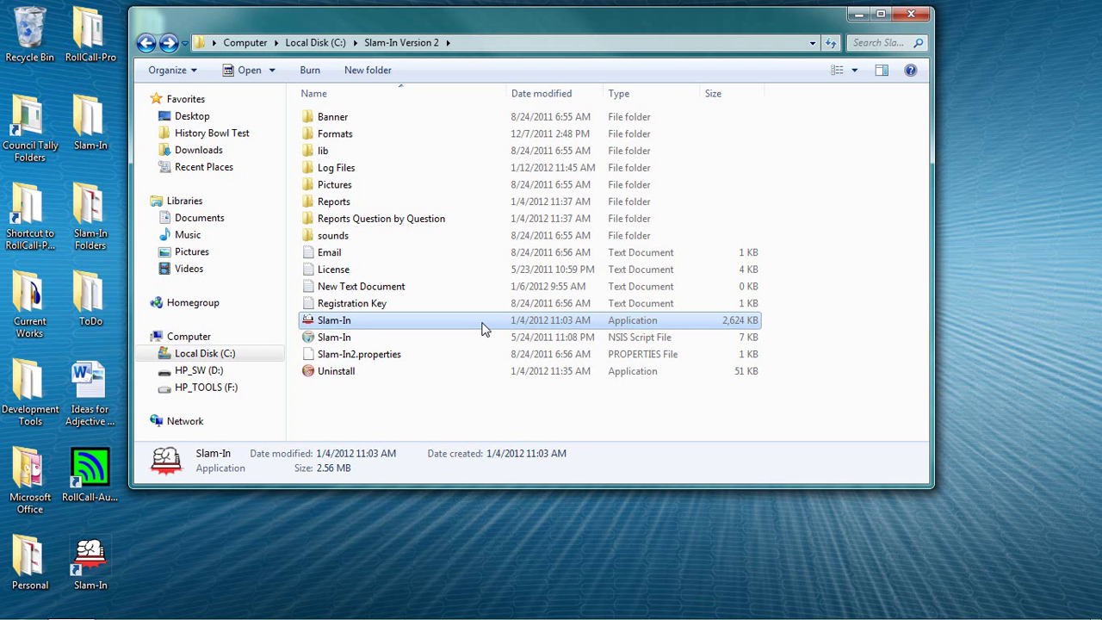
# - Launch the Slam-In application and open the official competition format IESA.properties
pyautogui.moveTo(482, 329)
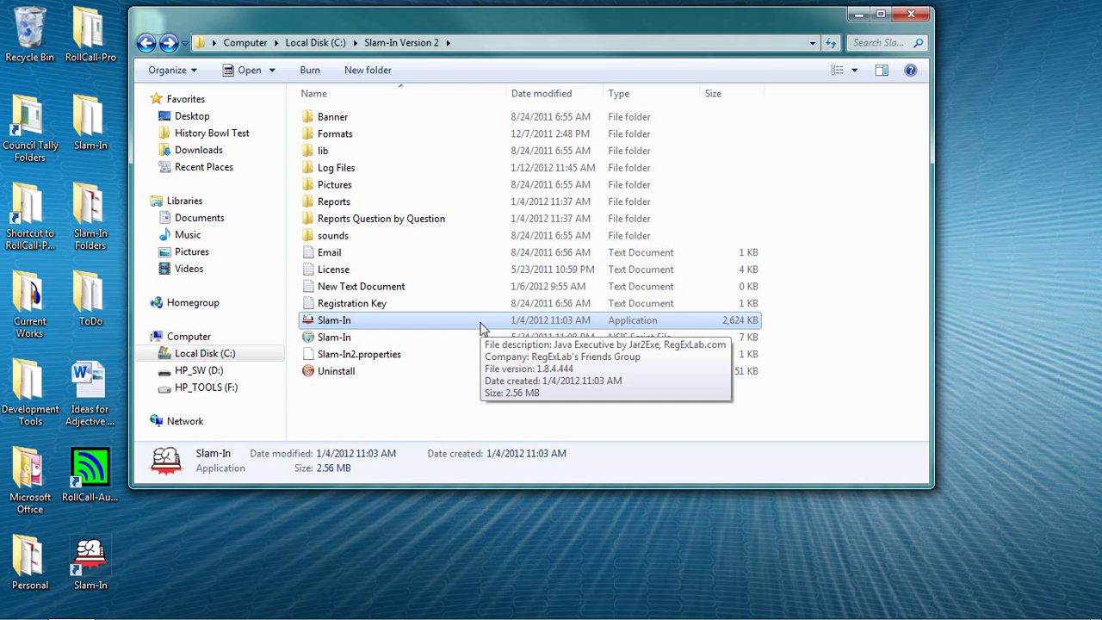
pyautogui.doubleClick(482, 326)
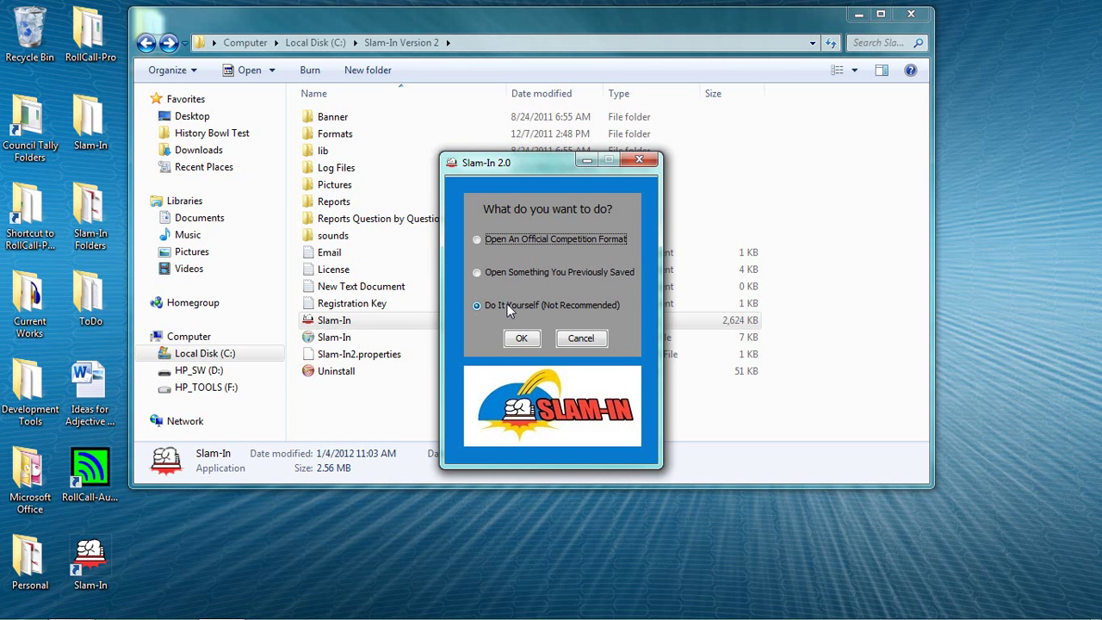
pyautogui.click(478, 240)
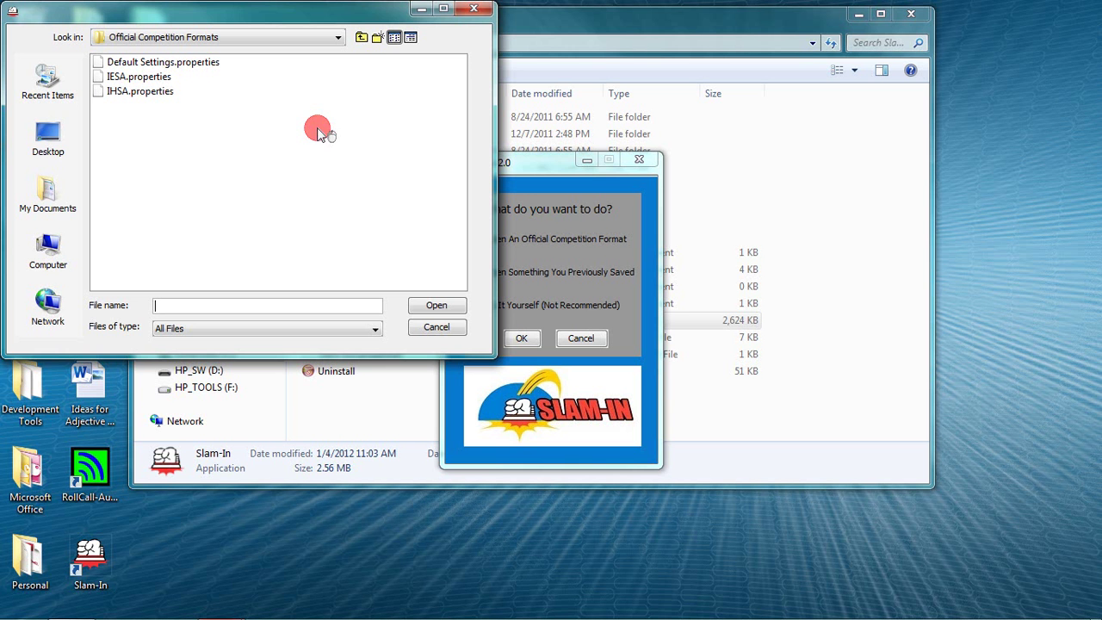
pyautogui.click(140, 78)
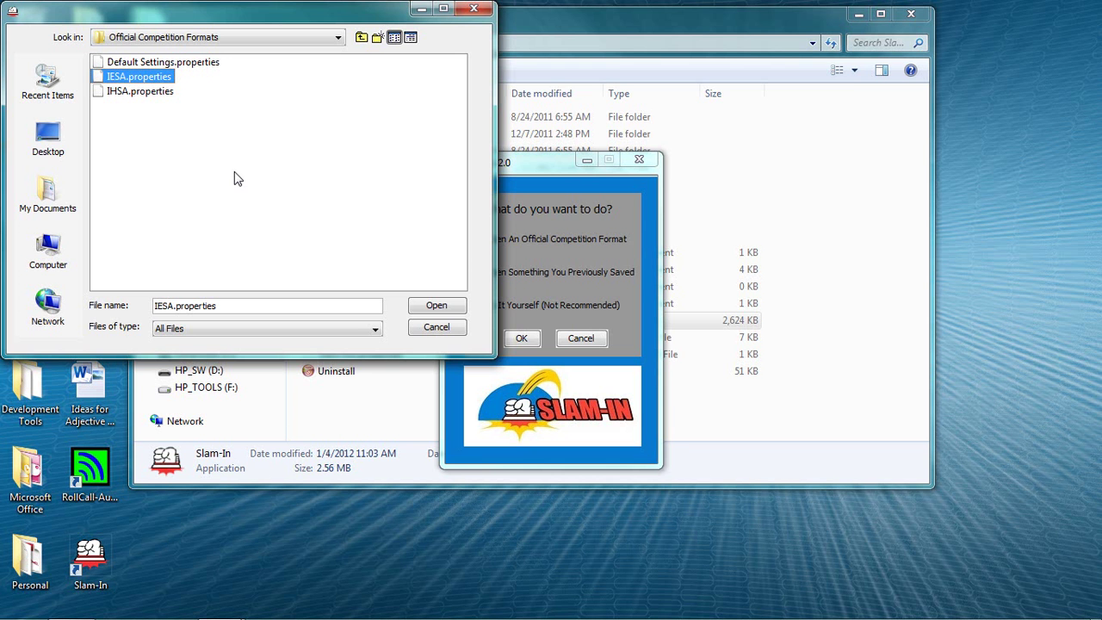
pyautogui.click(434, 306)
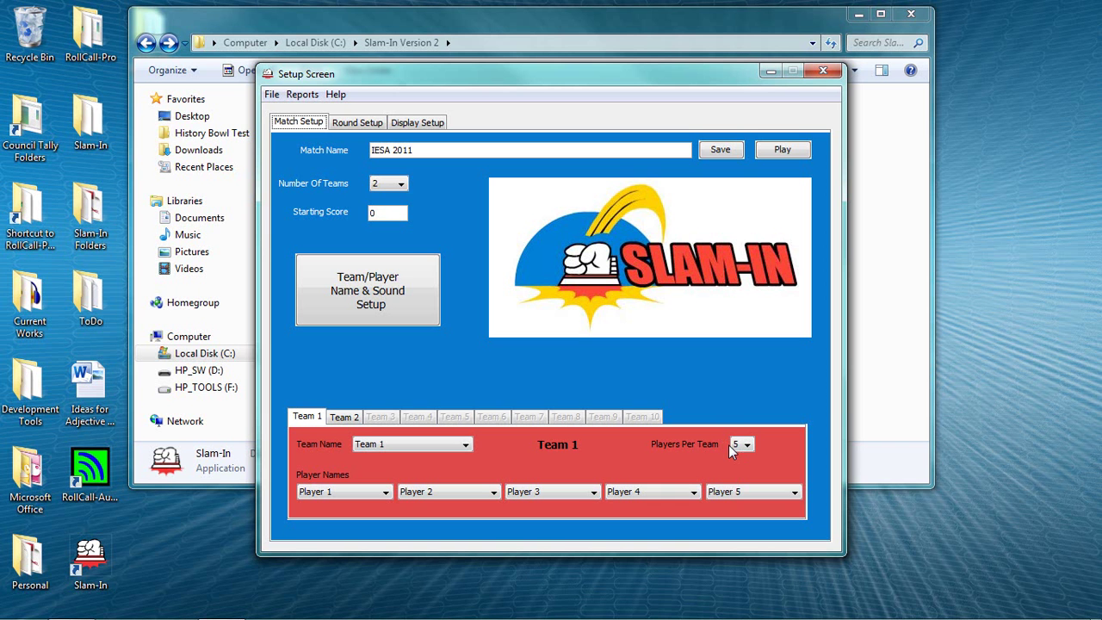
pyautogui.click(401, 185)
pyautogui.moveTo(401, 247); pyautogui.dragTo(404, 262)
pyautogui.click(413, 245)
# - In the team and player setup, name Team 1 "My Team" and Team 2 "Other Team", and preview both teams' sounds
pyautogui.click(346, 285)
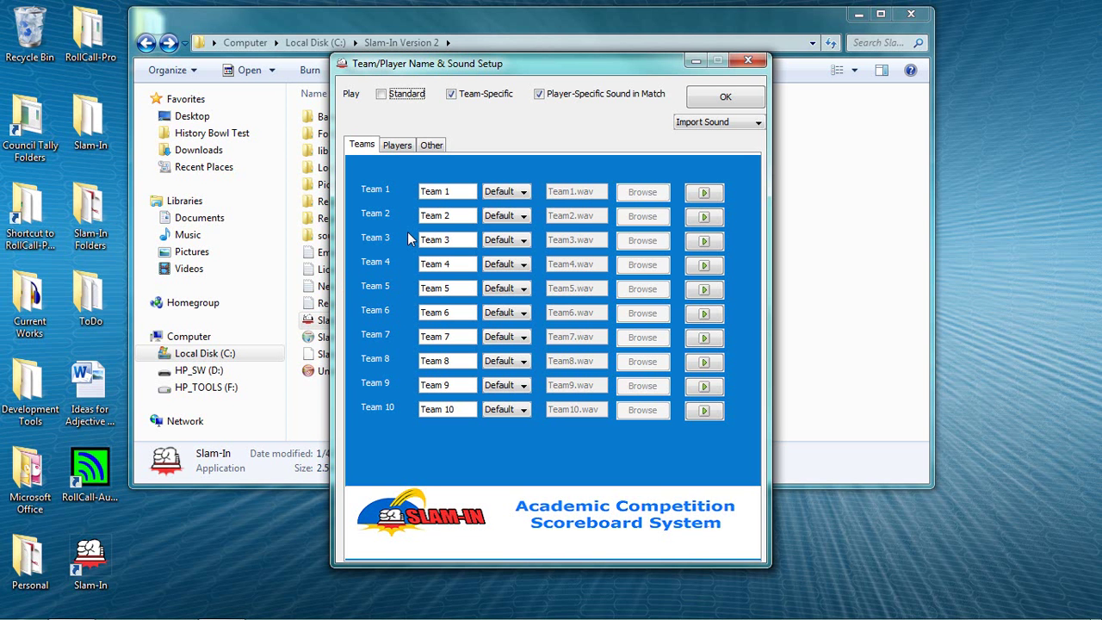
pyautogui.click(448, 191)
pyautogui.write('My Team')
pyautogui.press('Tab')
pyautogui.write('Other Team')
pyautogui.click(703, 193)
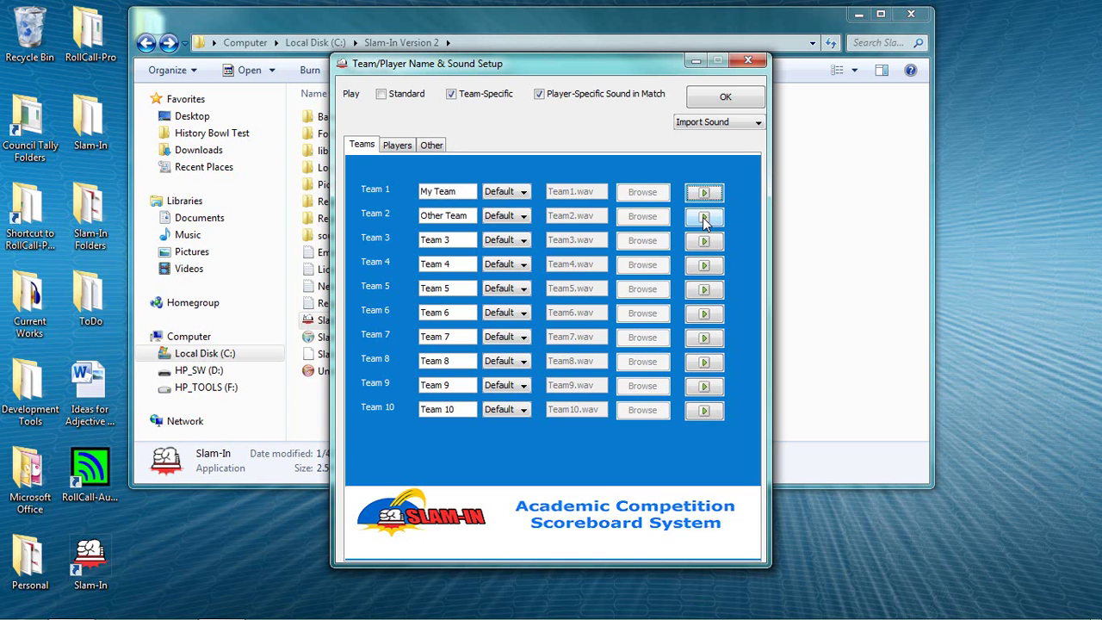
pyautogui.click(704, 221)
# - Enter the first names of players 1 to 6 for Team 1
pyautogui.click(399, 146)
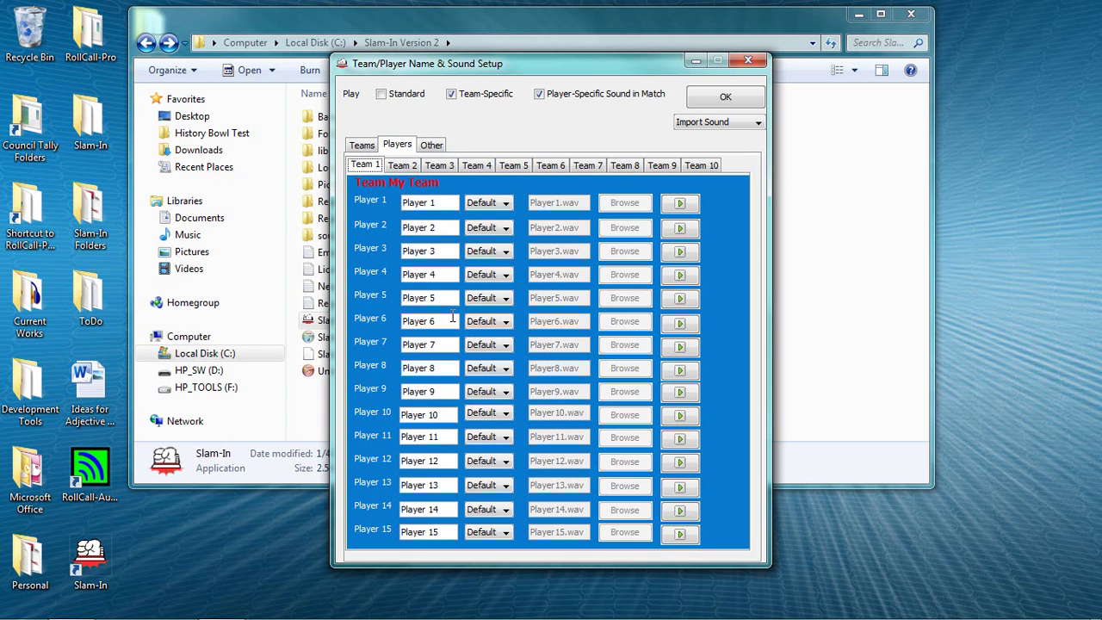
pyautogui.click(435, 203)
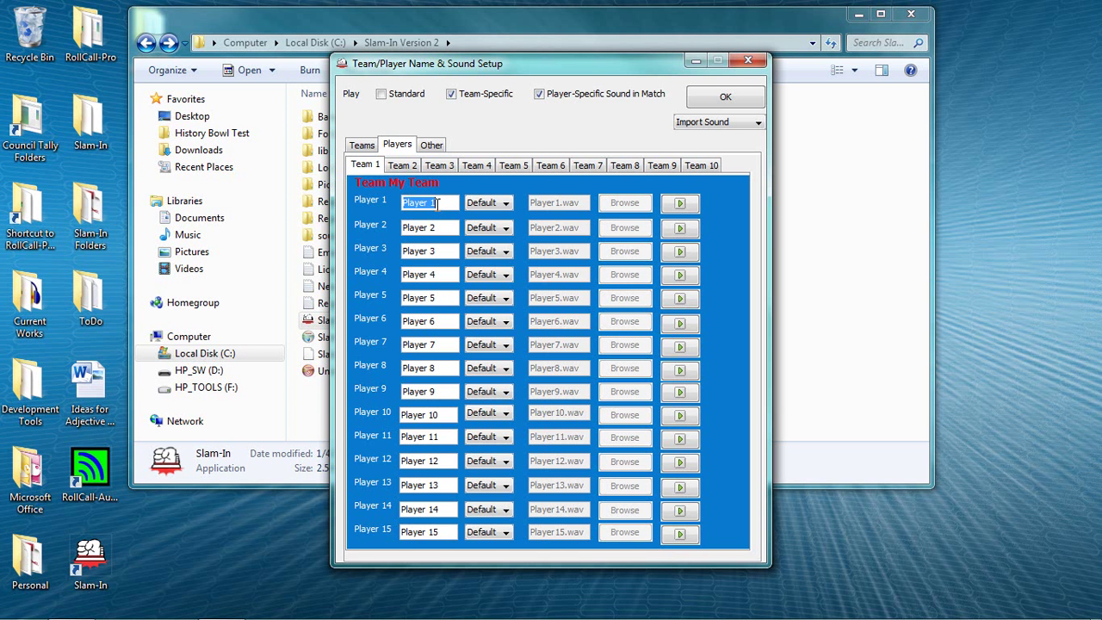
pyautogui.write('Julie')
pyautogui.press('Tab')
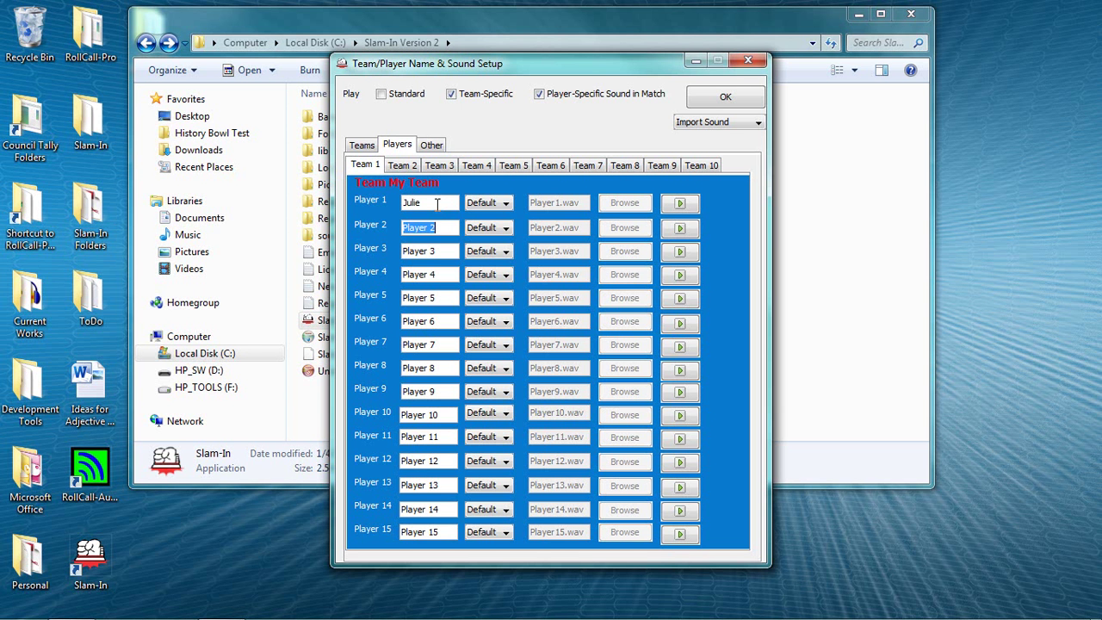
pyautogui.write('Fred')
pyautogui.press('Tab')
pyautogui.write('Melanie')
pyautogui.press('Tab')
pyautogui.write('Jeff')
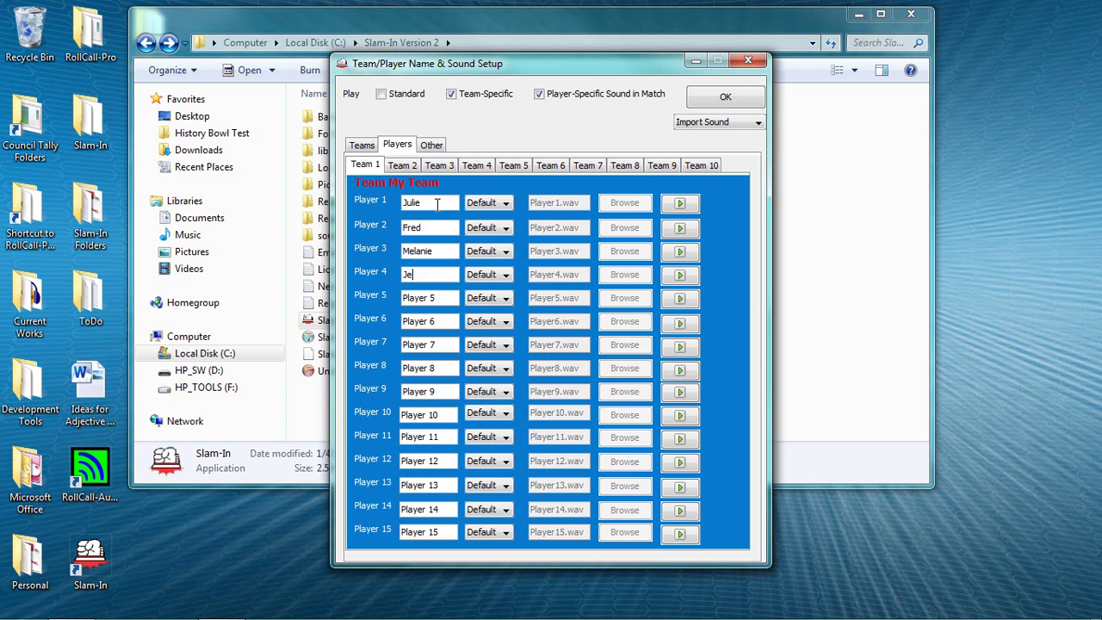
pyautogui.press('Tab')
pyautogui.write('Neva')
pyautogui.press('Tab')
pyautogui.write('Jamie')
# - Enter the first names of players 1 to 6 for Team 2
pyautogui.click(412, 166)
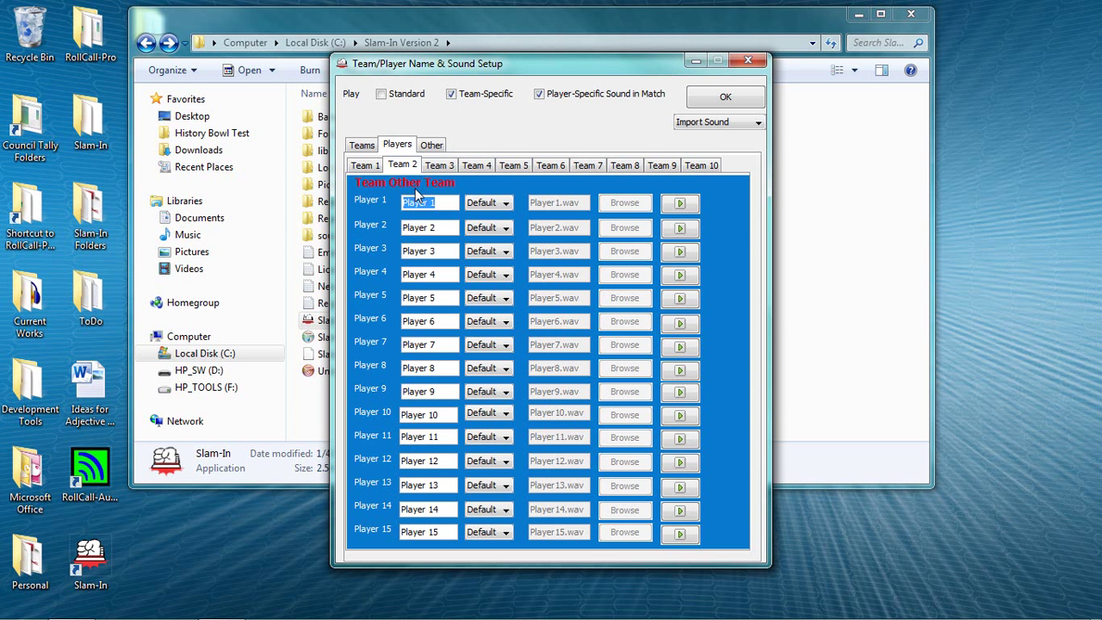
pyautogui.write('Sally')
pyautogui.press('Tab')
pyautogui.write('Mike')
pyautogui.press('Tab')
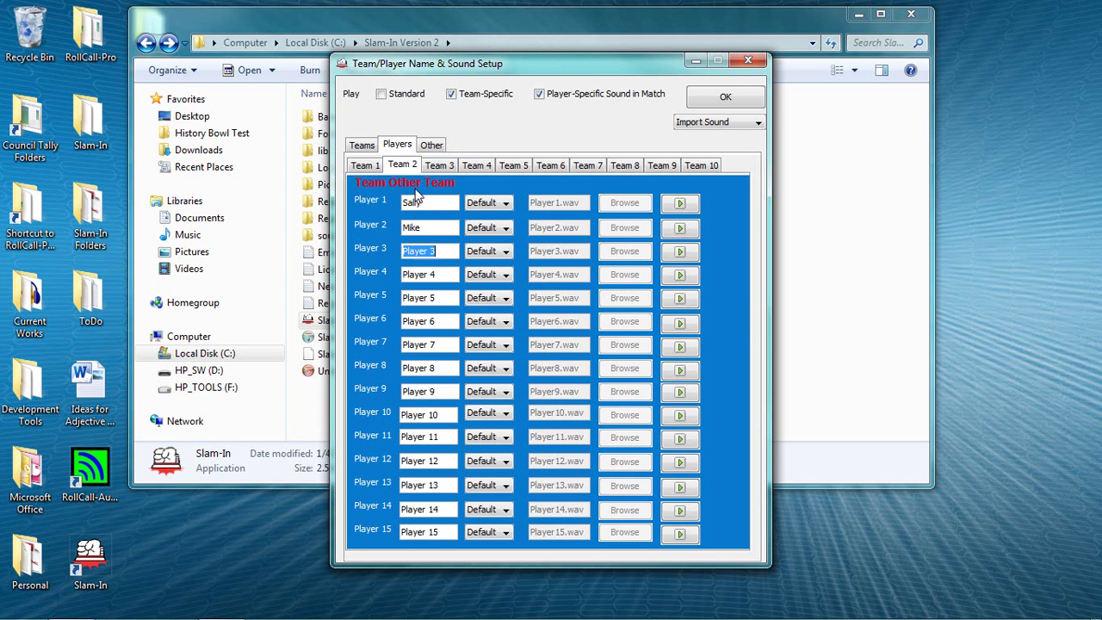
pyautogui.write('Irene')
pyautogui.press('Tab')
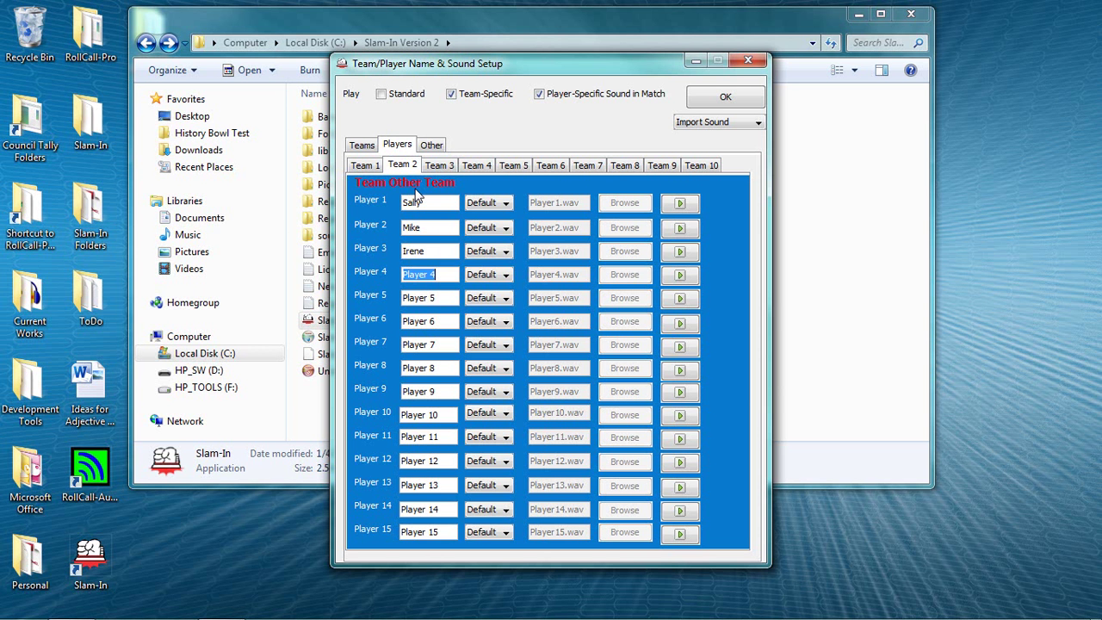
pyautogui.write('Matt')
pyautogui.press('Tab')
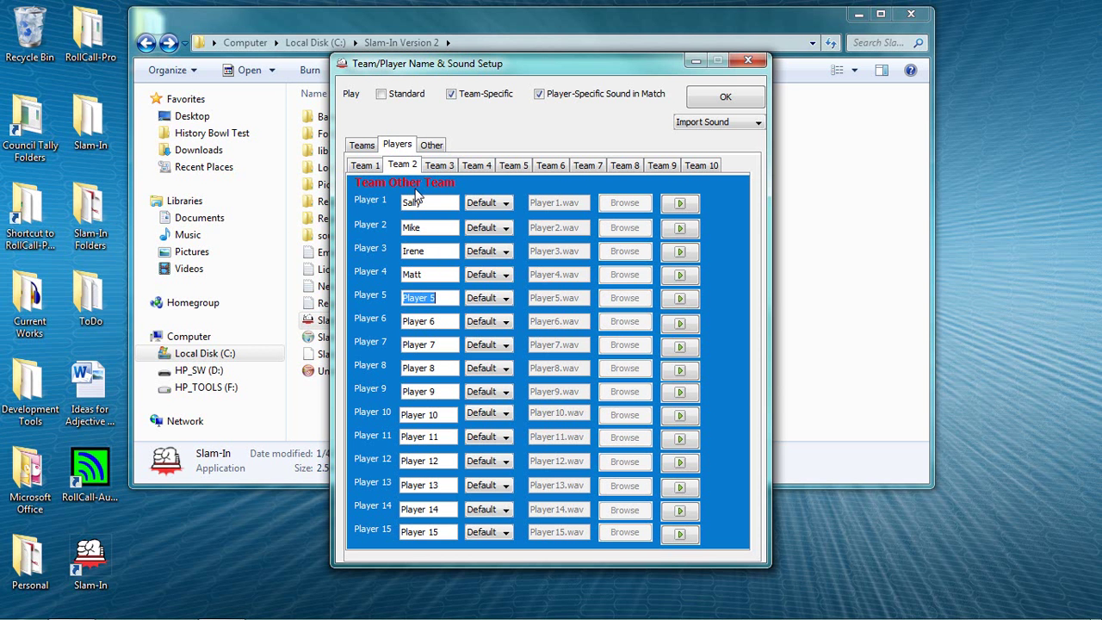
pyautogui.write('Rob')
pyautogui.press('Tab')
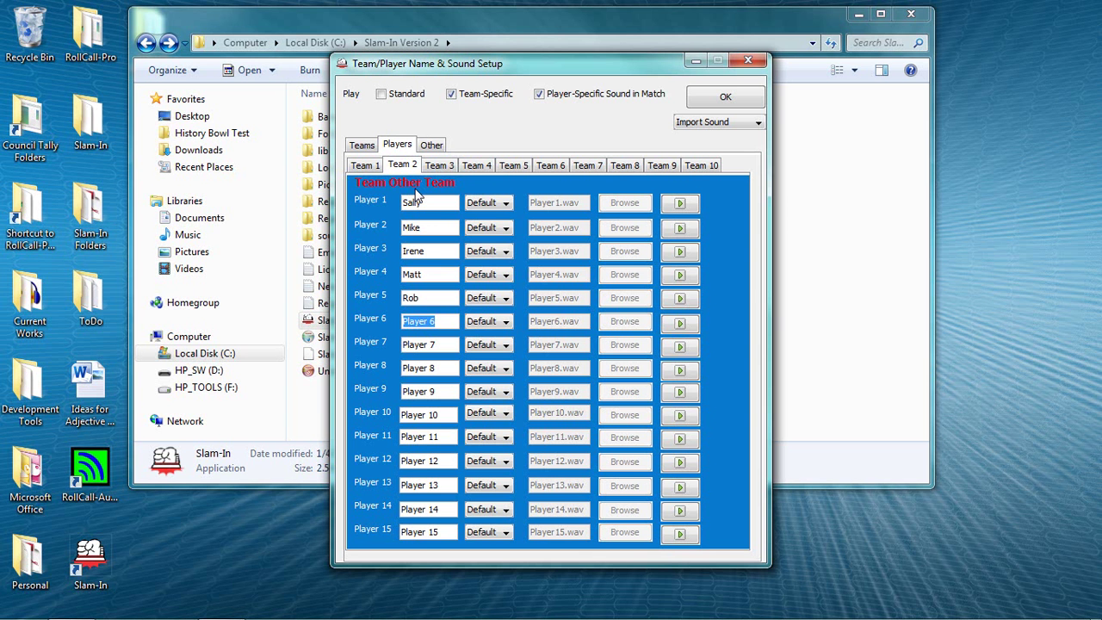
pyautogui.write('Tome')
# - Turn off player-specific and team-specific sounds, enable Standard sound instead, and preview the Ring-In sound
pyautogui.click(542, 96)
pyautogui.click(469, 97)
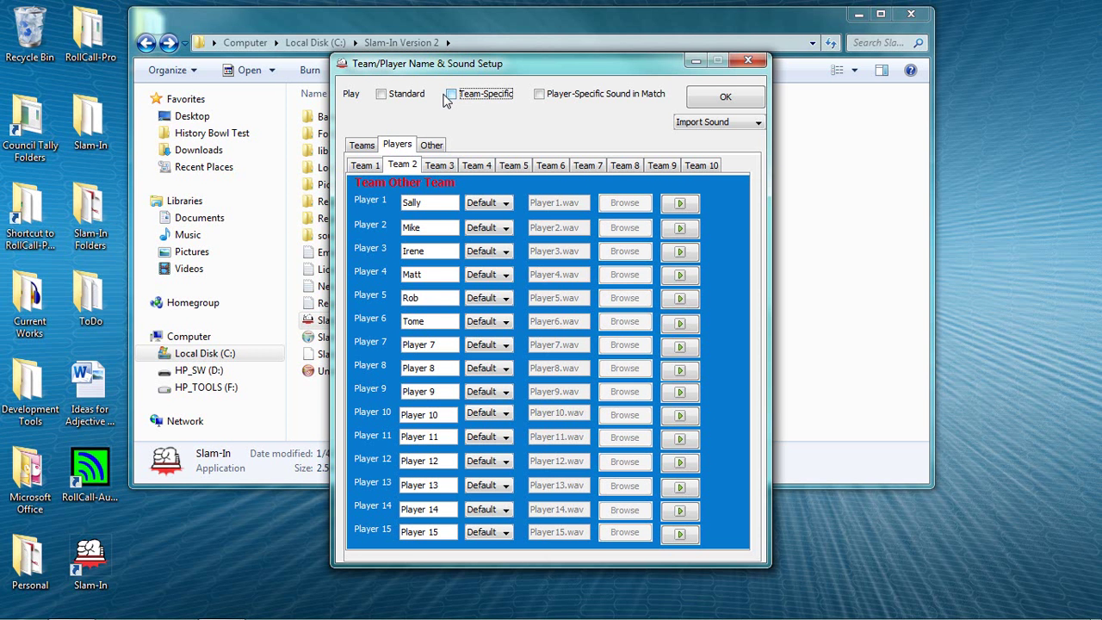
pyautogui.click(395, 99)
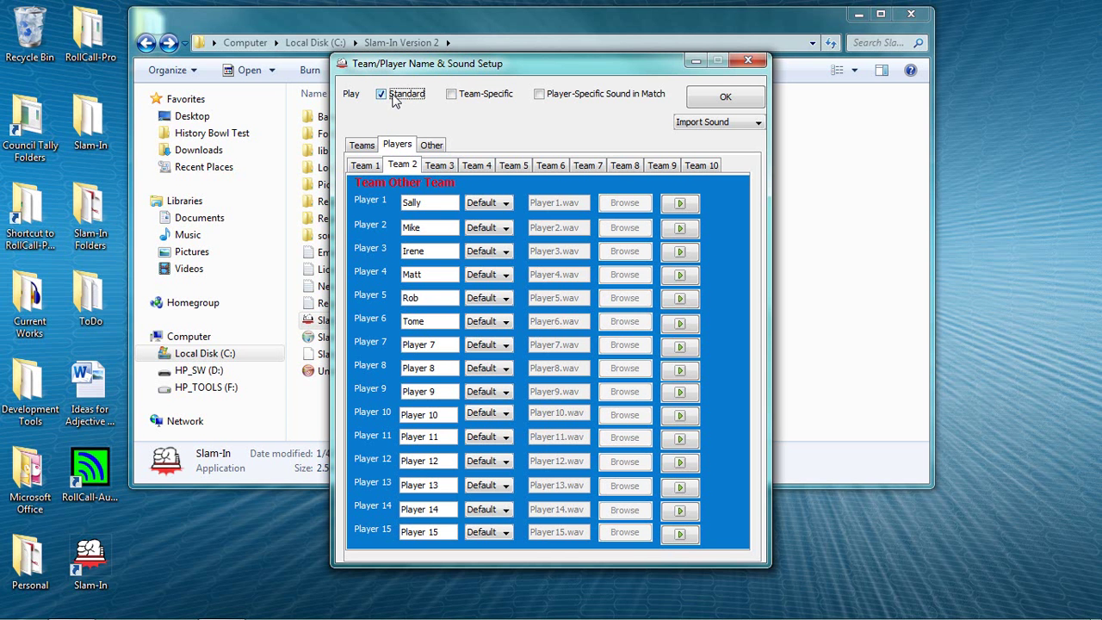
pyautogui.click(431, 144)
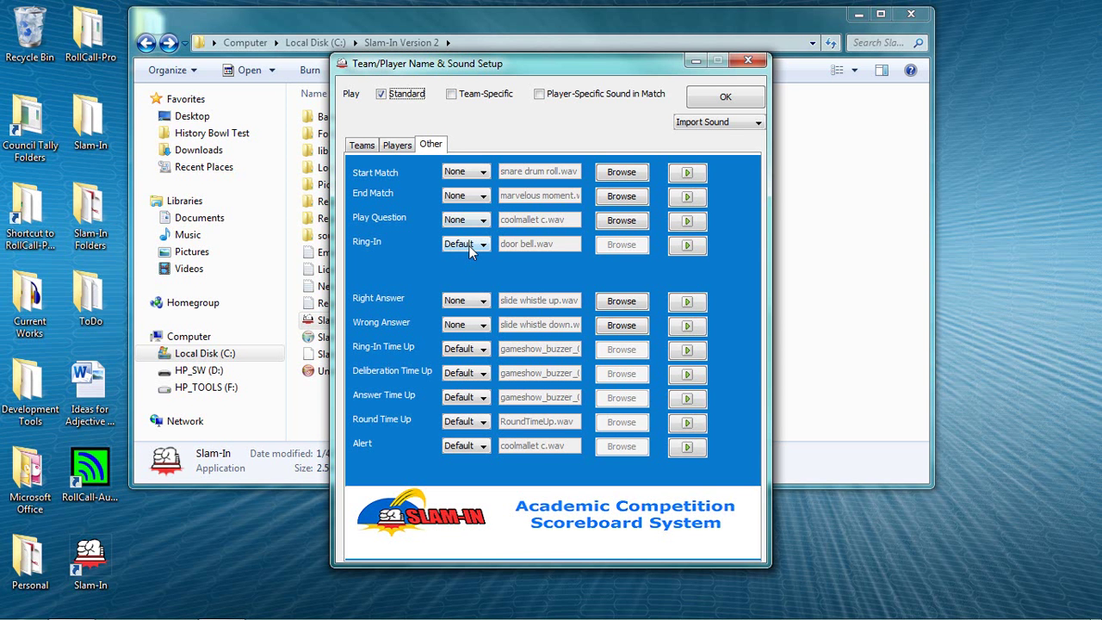
pyautogui.click(689, 246)
# - Accept the name and sound setup, and assign the sixth entered player to My Team's fifth player slot
pyautogui.click(714, 97)
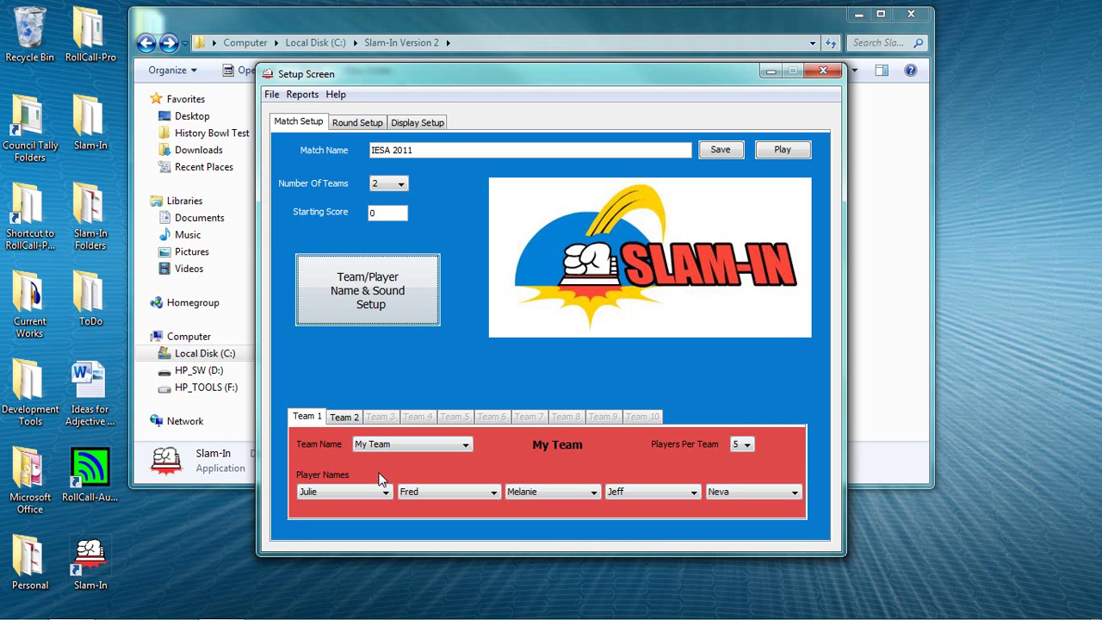
pyautogui.click(722, 493)
pyautogui.click(723, 527)
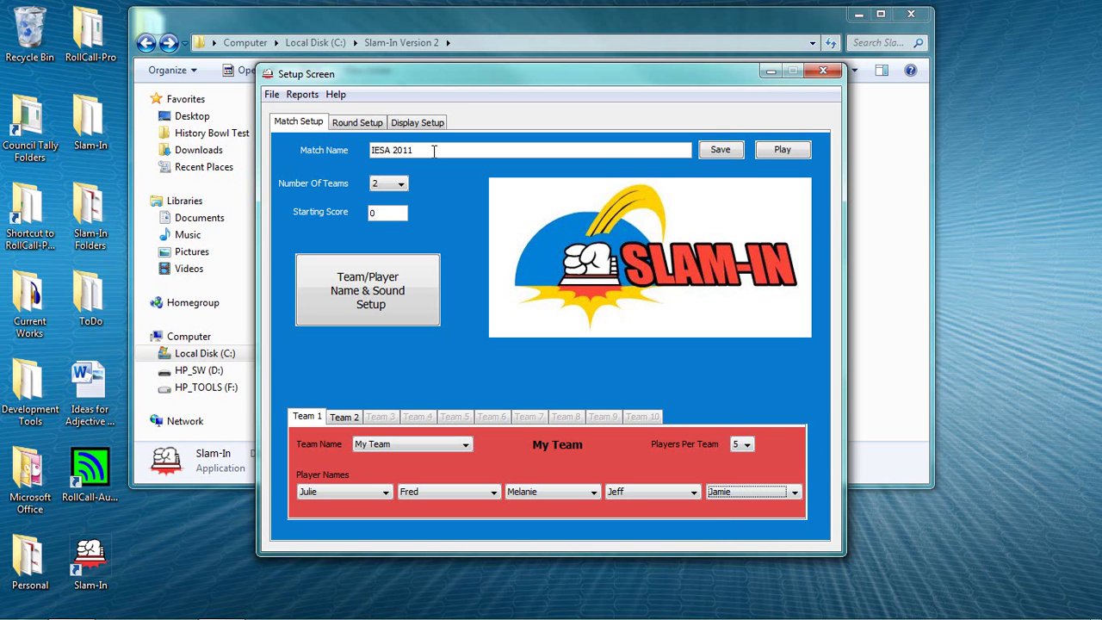
# - Save the match under the name "My IESA Settings" and exit the setup, declining to save the format again
pyautogui.moveTo(435, 150); pyautogui.dragTo(358, 152)
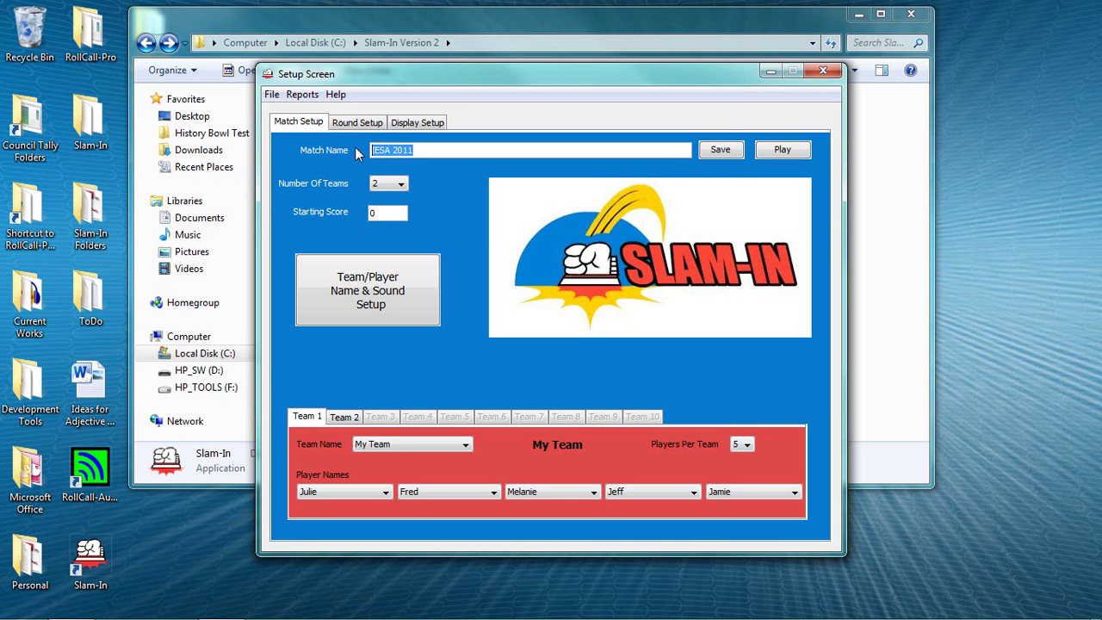
pyautogui.write('My IESA Settings')
pyautogui.click(713, 152)
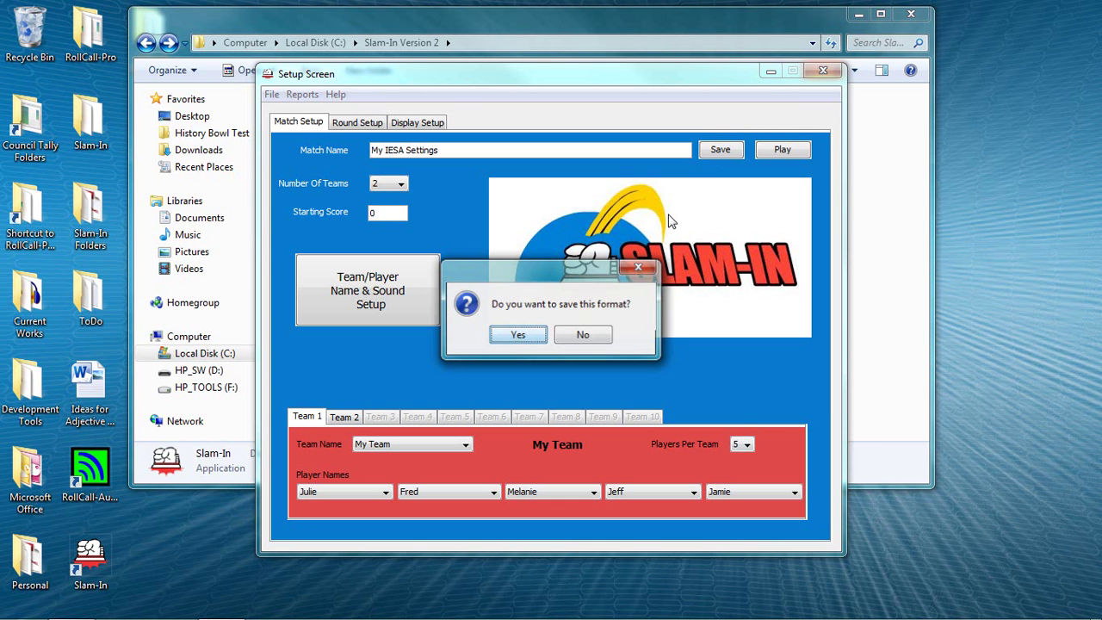
pyautogui.click(582, 335)
# - Relaunch Slam-In and open the previously saved format My IESA Settings.properties
pyautogui.click(436, 325)
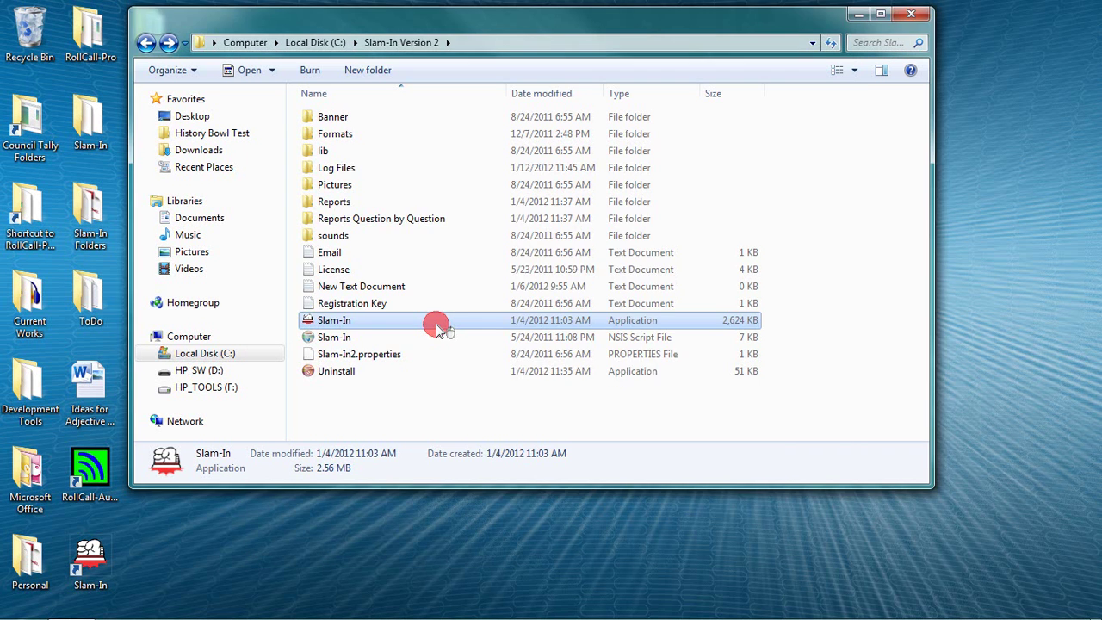
pyautogui.doubleClick(429, 327)
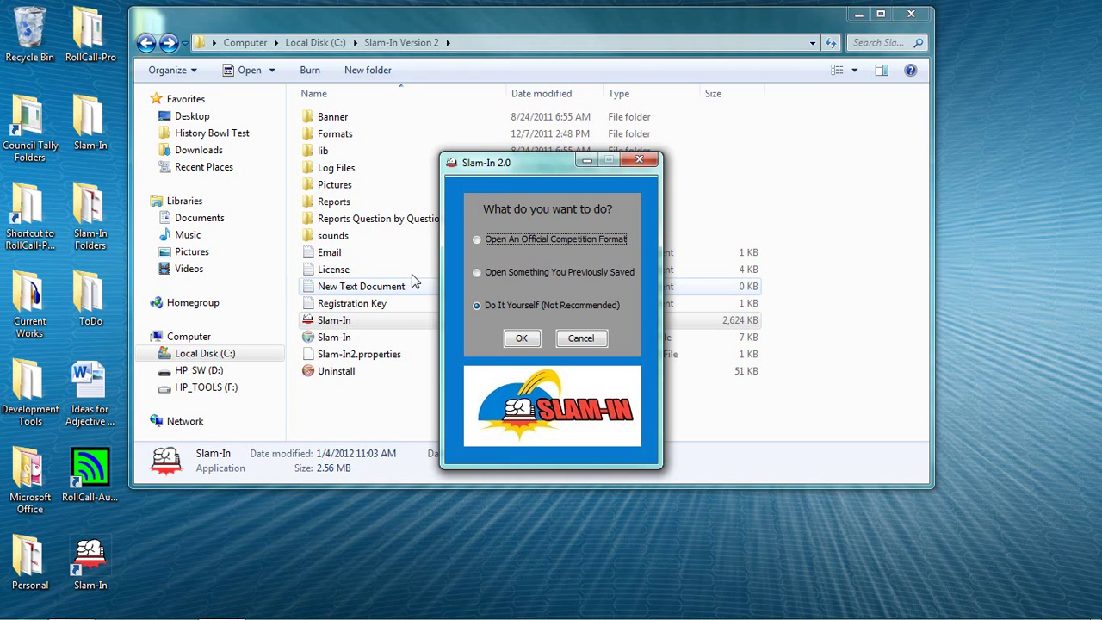
pyautogui.click(480, 273)
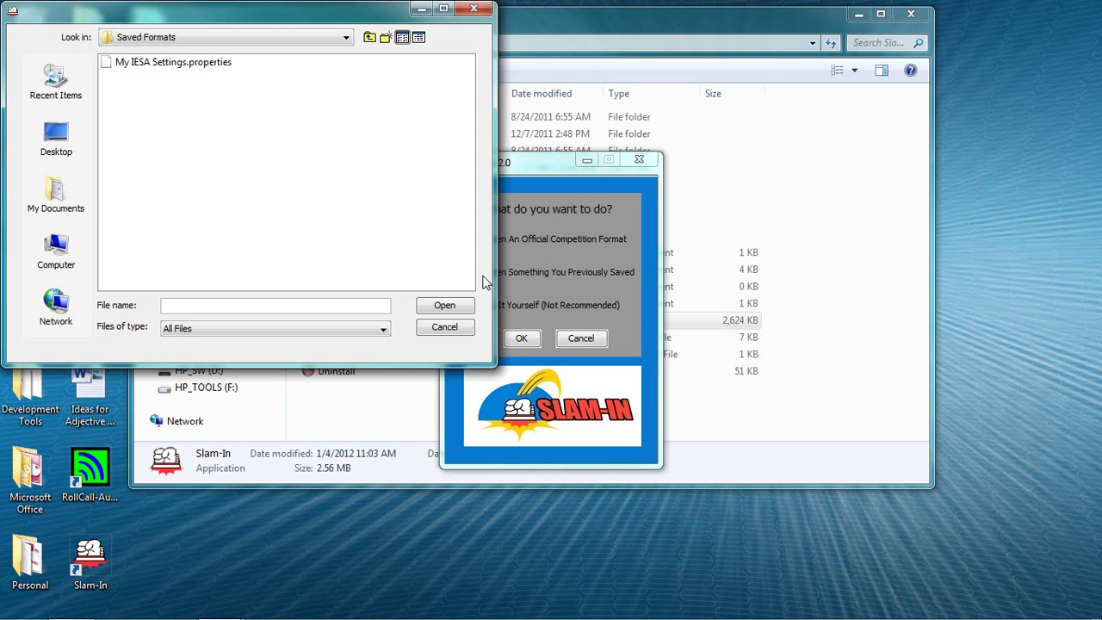
pyautogui.click(164, 68)
pyautogui.click(434, 305)
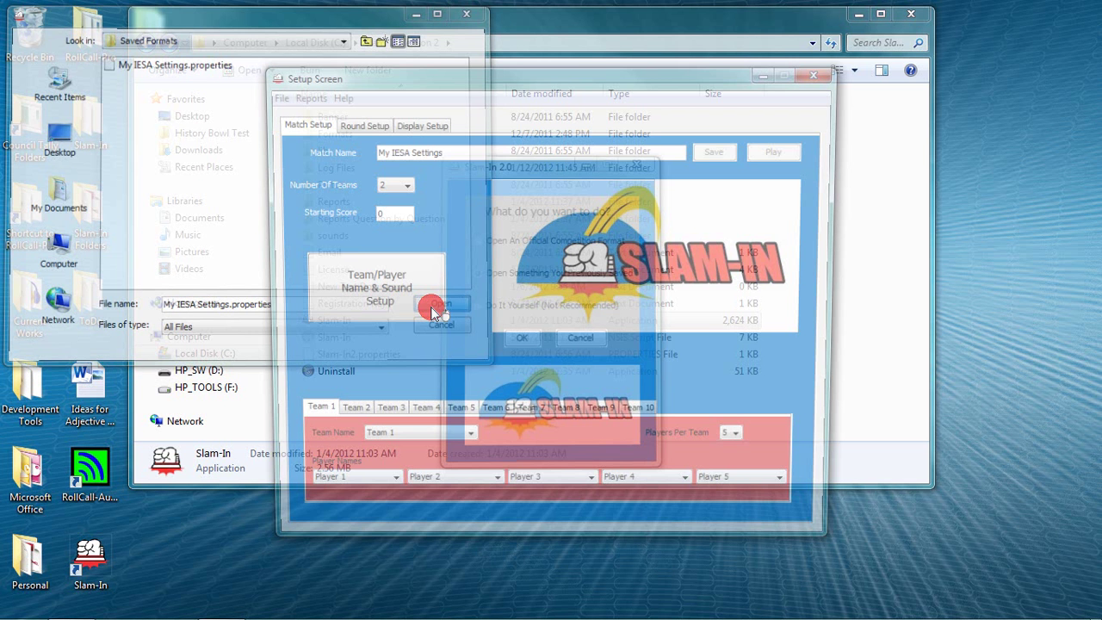